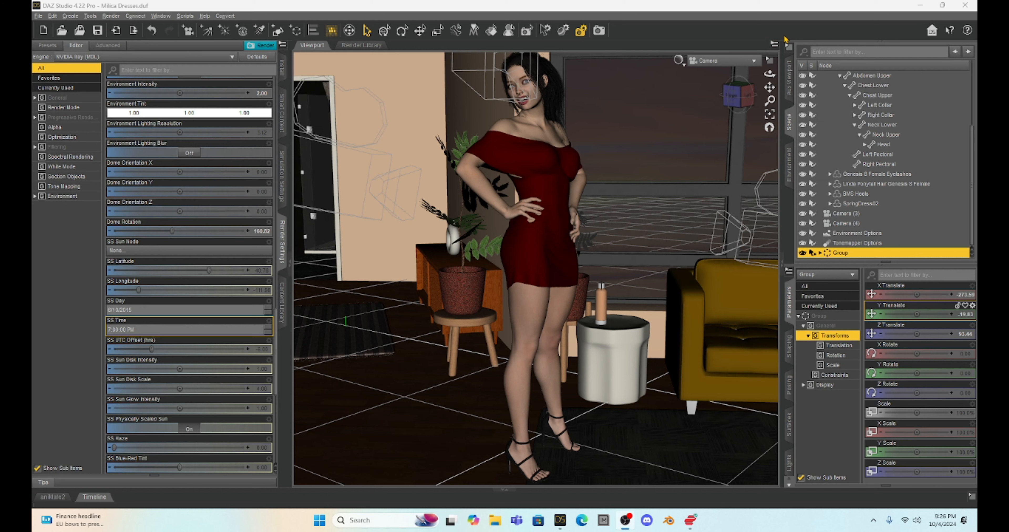
pyautogui.click(775, 47)
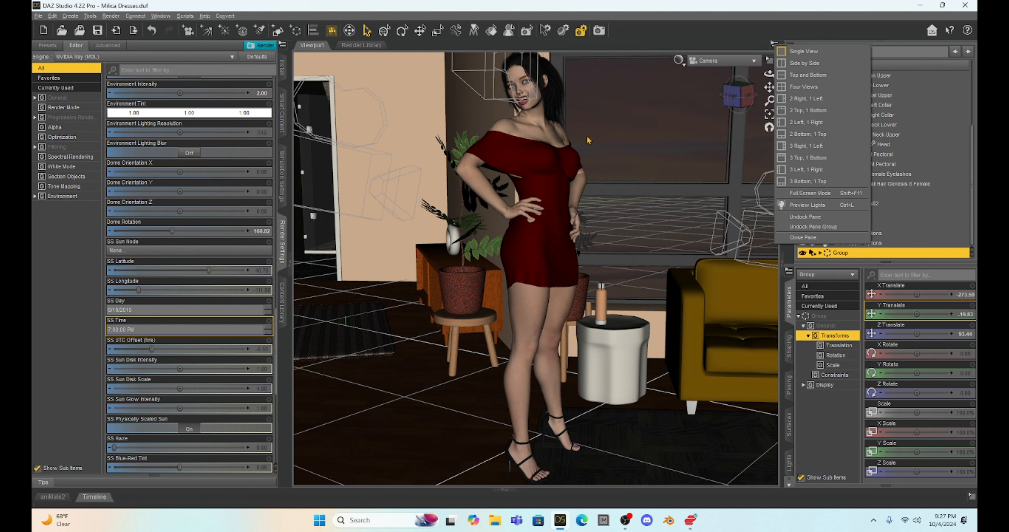
pyautogui.click(713, 64)
pyautogui.click(713, 62)
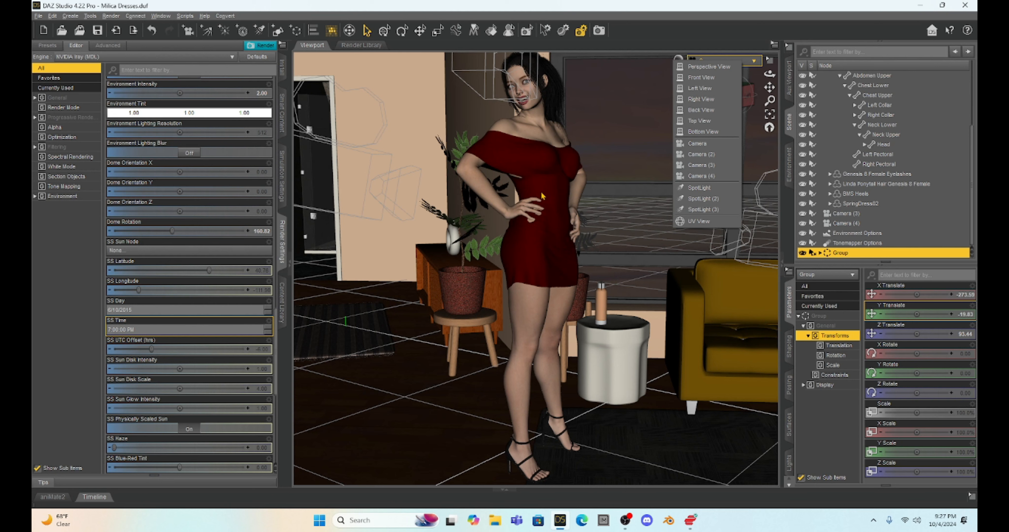
pyautogui.click(757, 28)
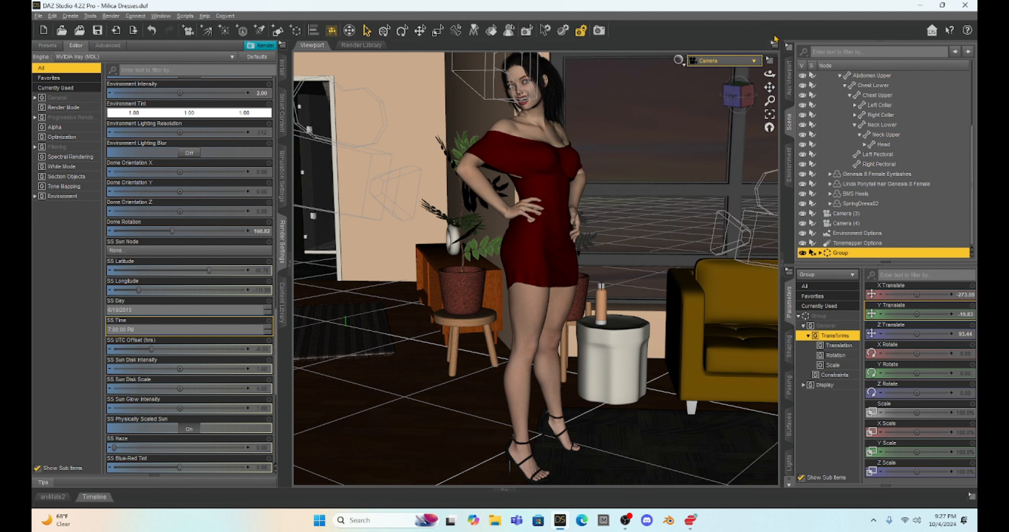
# Divide the viewport into four views and assign Camera (2), Camera (3) and Camera (4) to the three panes besides Camera.
pyautogui.click(773, 46)
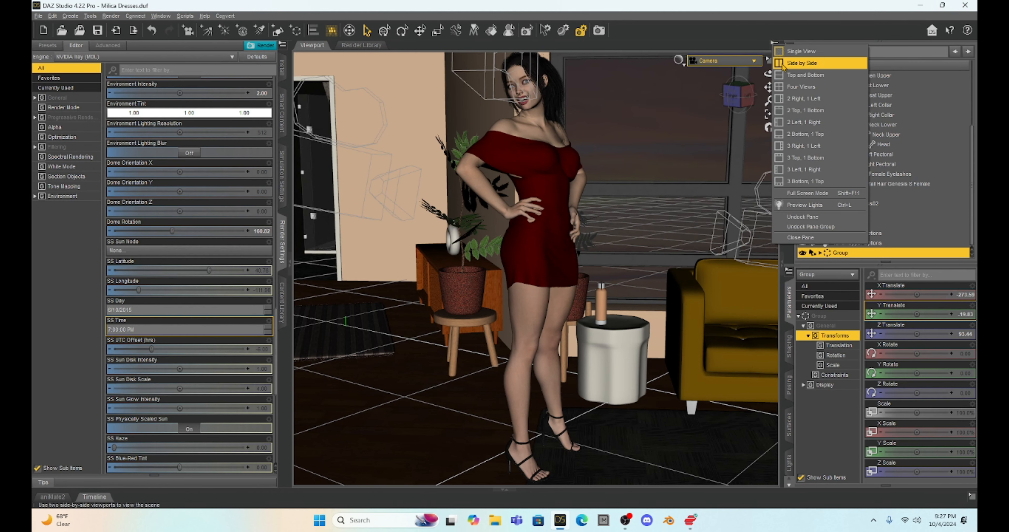
pyautogui.click(795, 88)
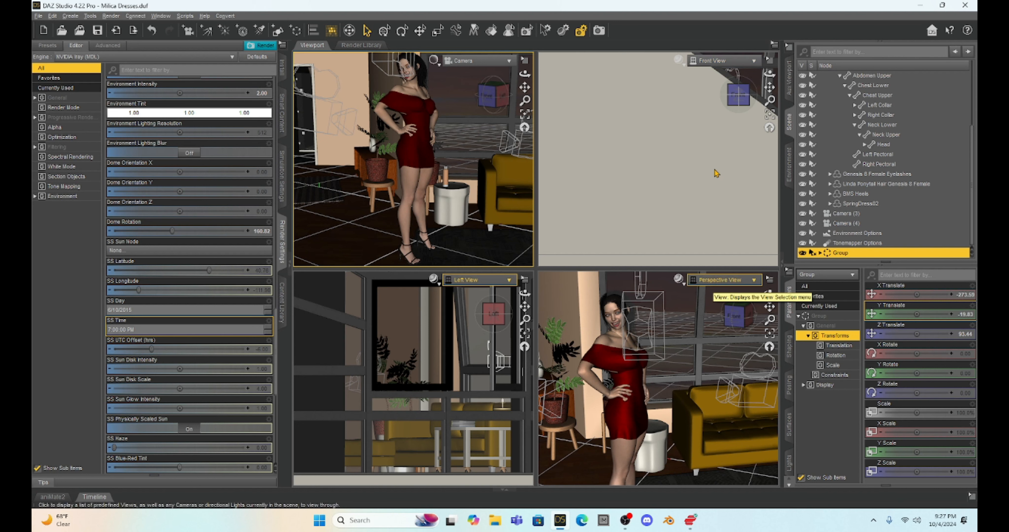
pyautogui.click(754, 63)
pyautogui.click(753, 65)
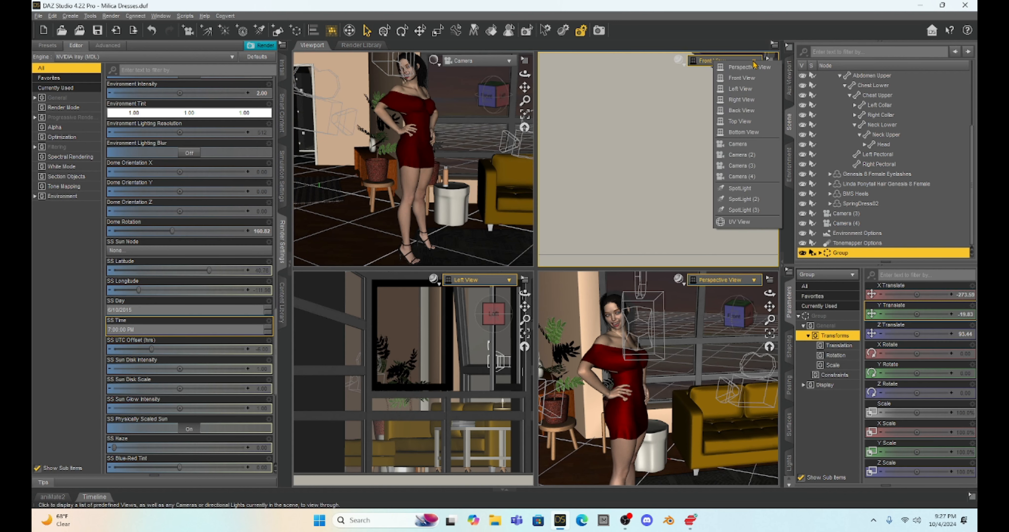
pyautogui.click(758, 157)
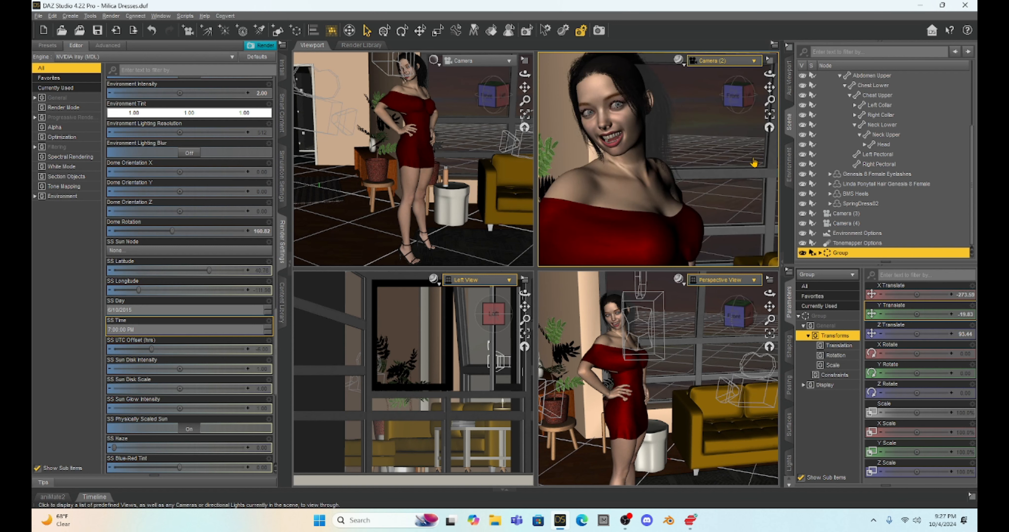
pyautogui.click(509, 281)
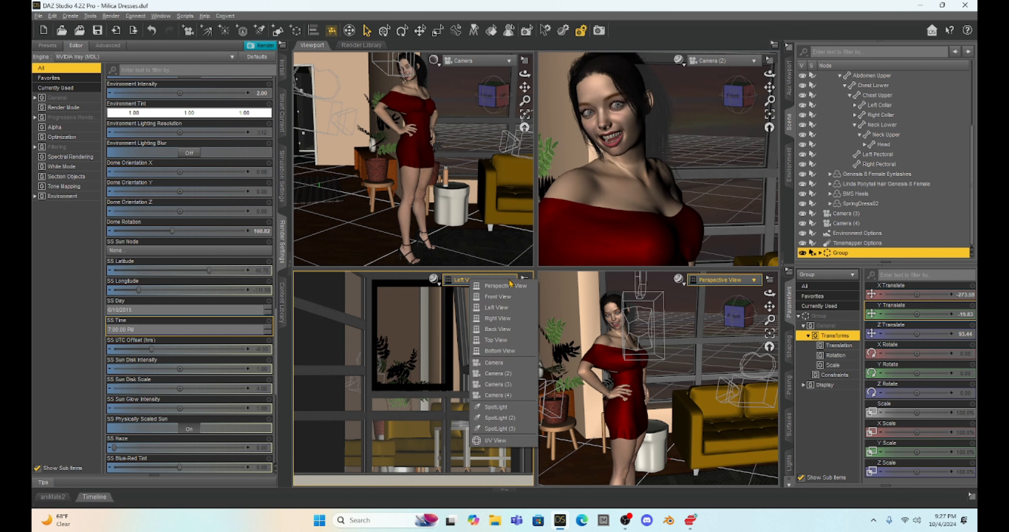
pyautogui.click(526, 389)
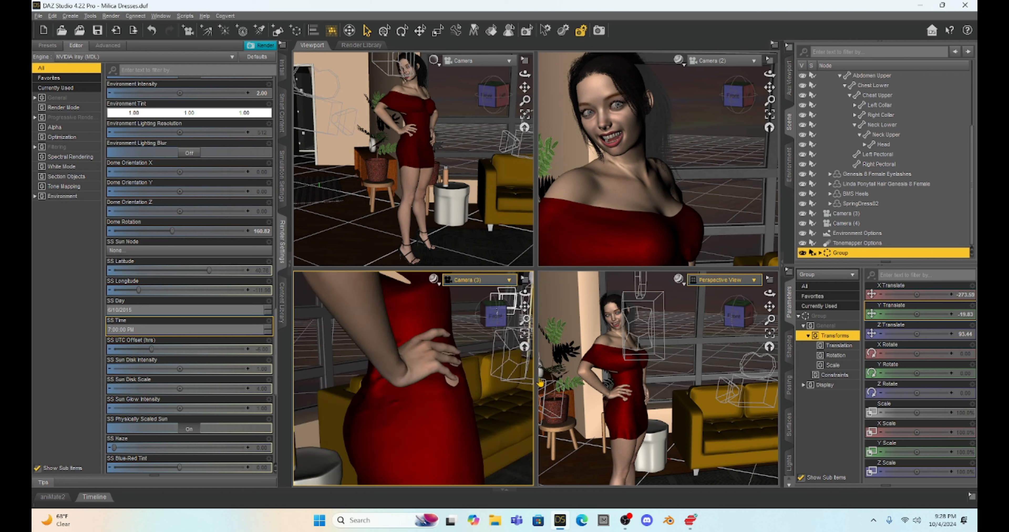
pyautogui.click(753, 280)
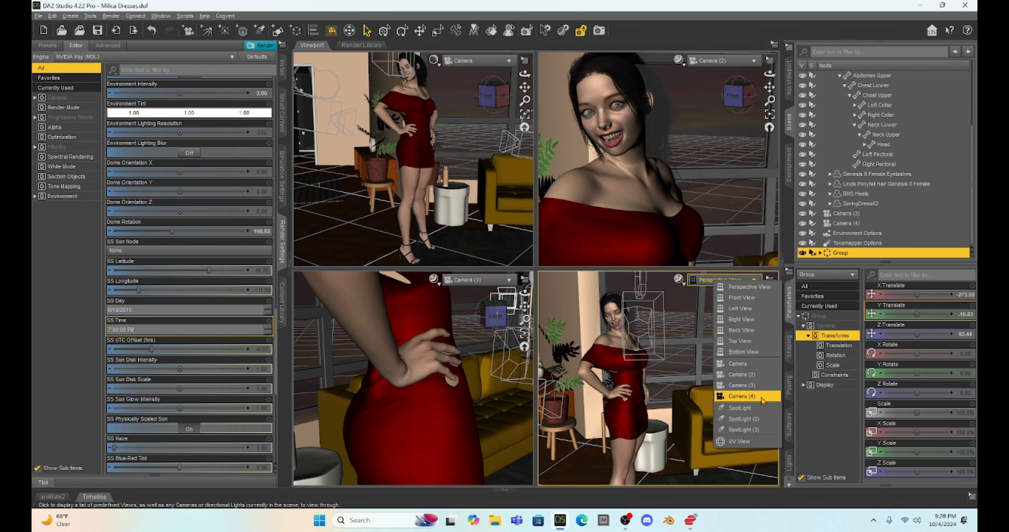
pyautogui.click(743, 397)
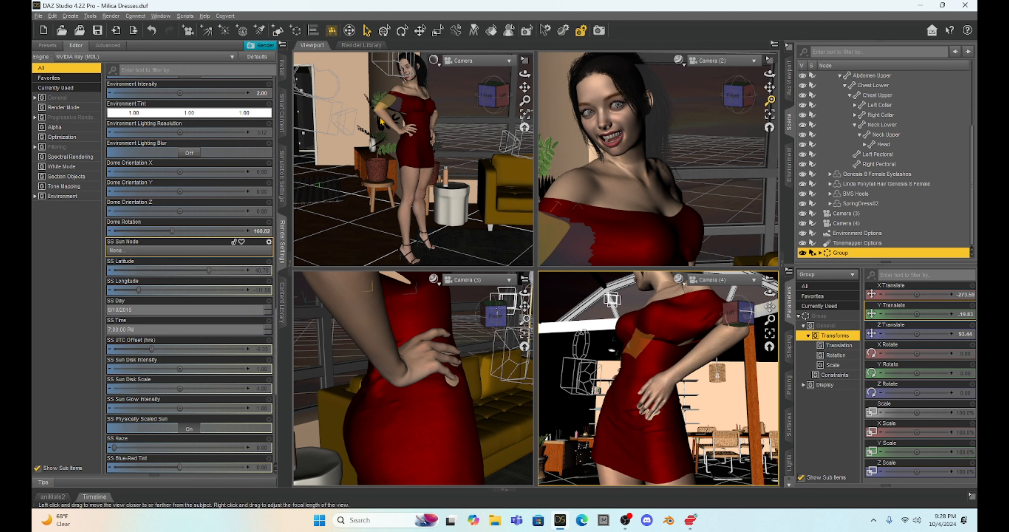
# Set the Bend of the figure's right forearm to about 70.12.
pyautogui.click(353, 304)
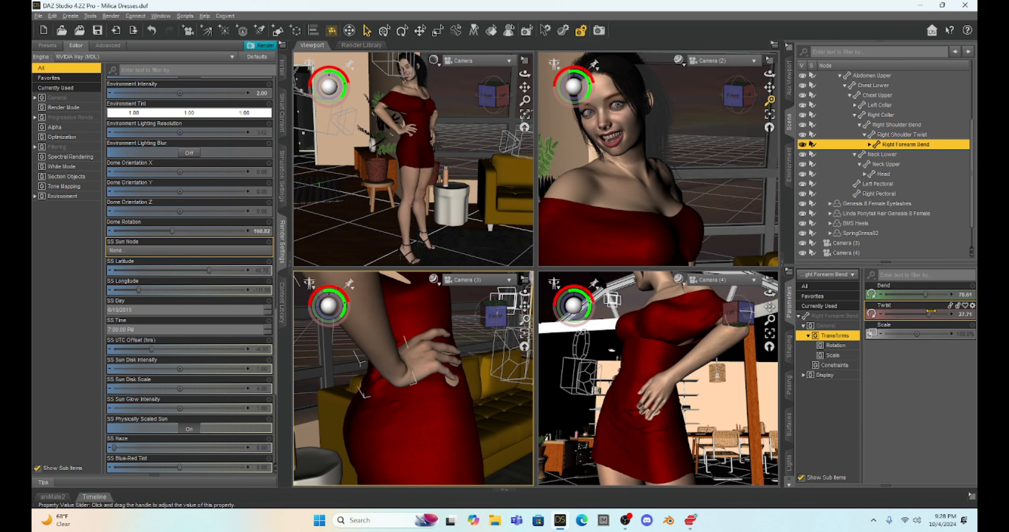
pyautogui.click(850, 317)
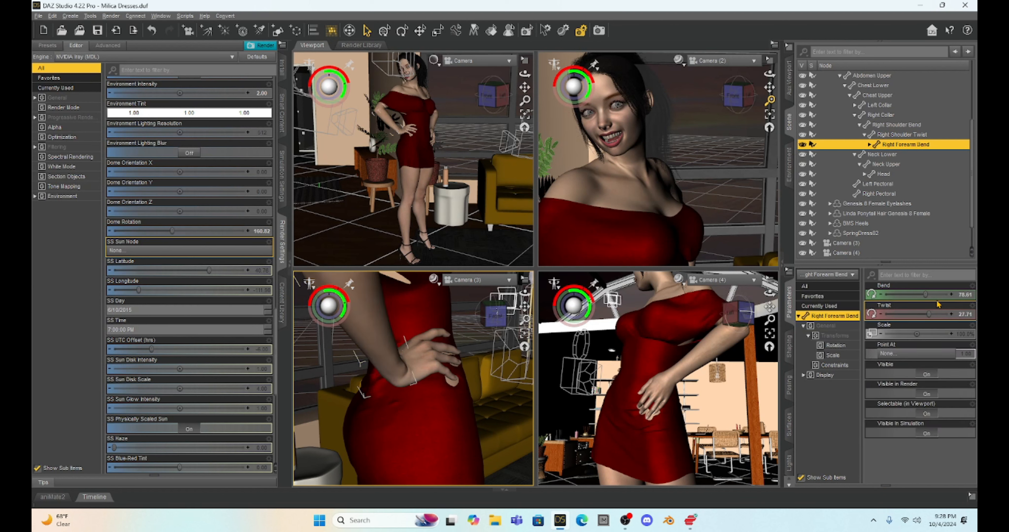
pyautogui.moveTo(929, 300); pyautogui.dragTo(923, 291)
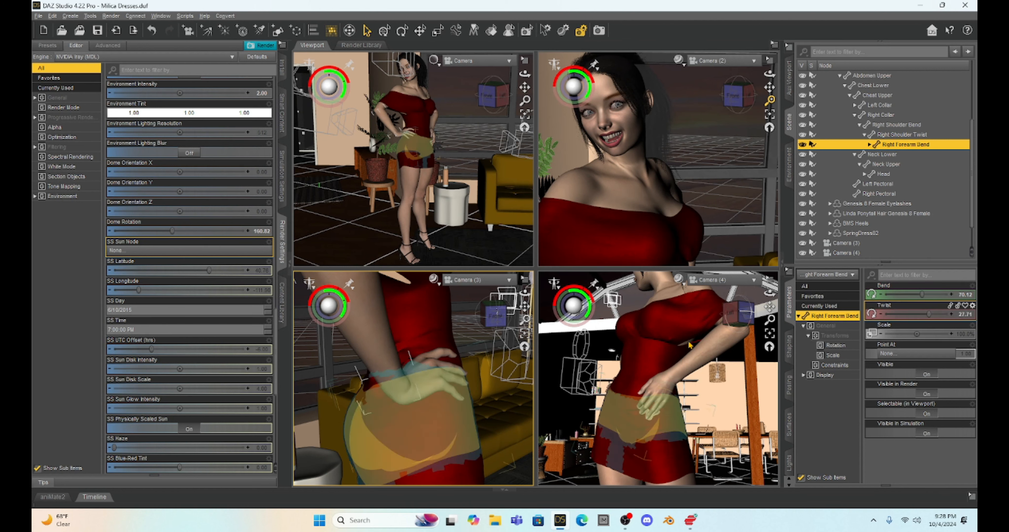
# Set the Bend of the figure's left forearm to -74.02.
pyautogui.click(423, 149)
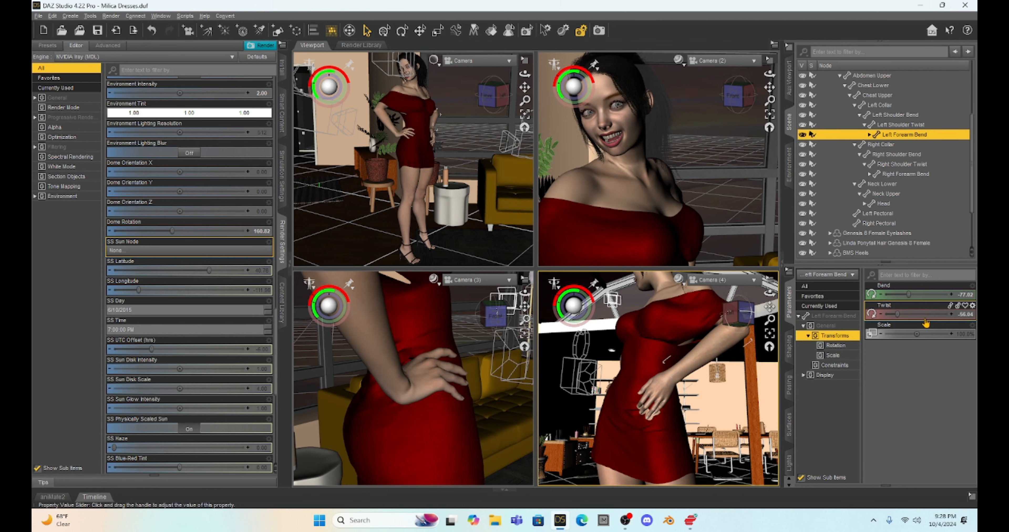
pyautogui.click(952, 297)
pyautogui.click(952, 298)
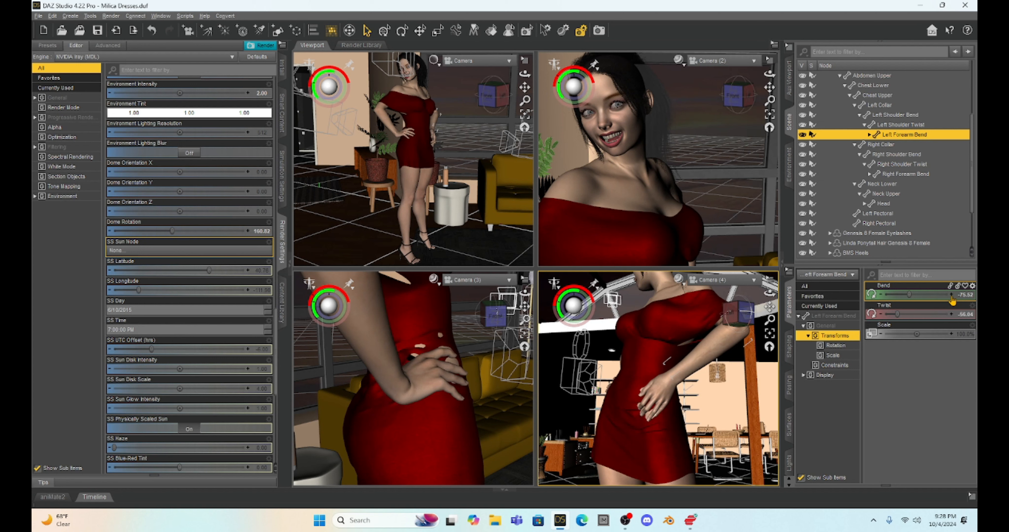
pyautogui.click(952, 298)
pyautogui.click(952, 298)
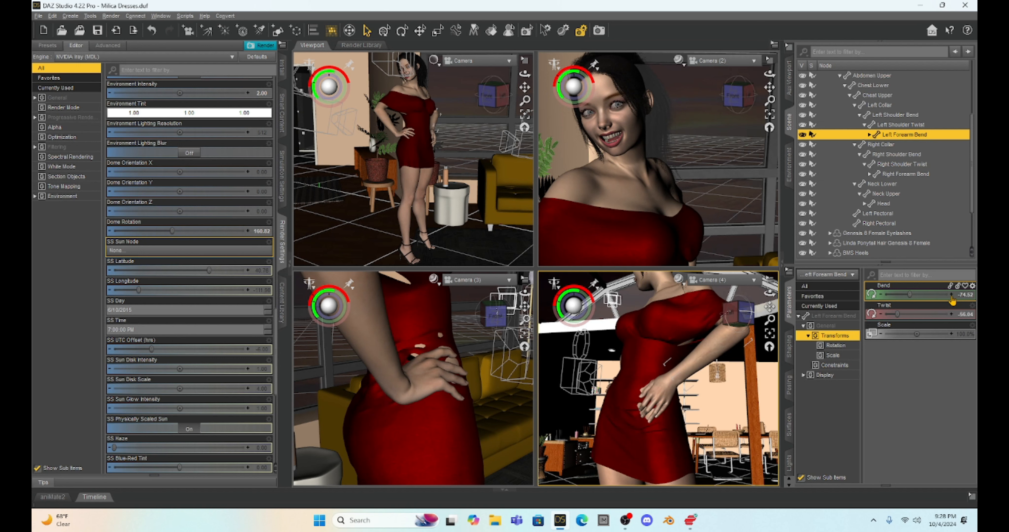
pyautogui.click(952, 297)
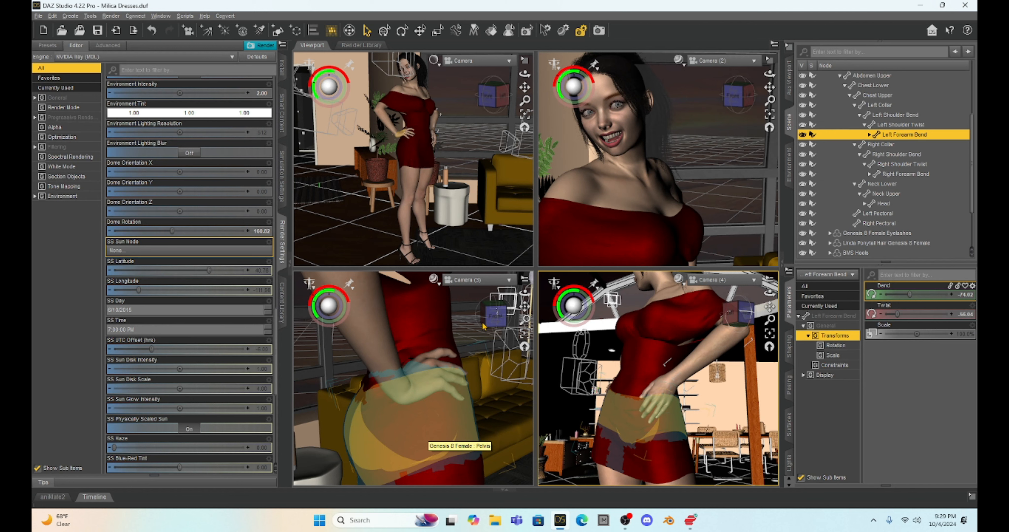
# Orbit, pull back and pan Camera (3) so it frames the figure from head to hips with her face in profile.
pyautogui.moveTo(497, 317); pyautogui.dragTo(416, 350)
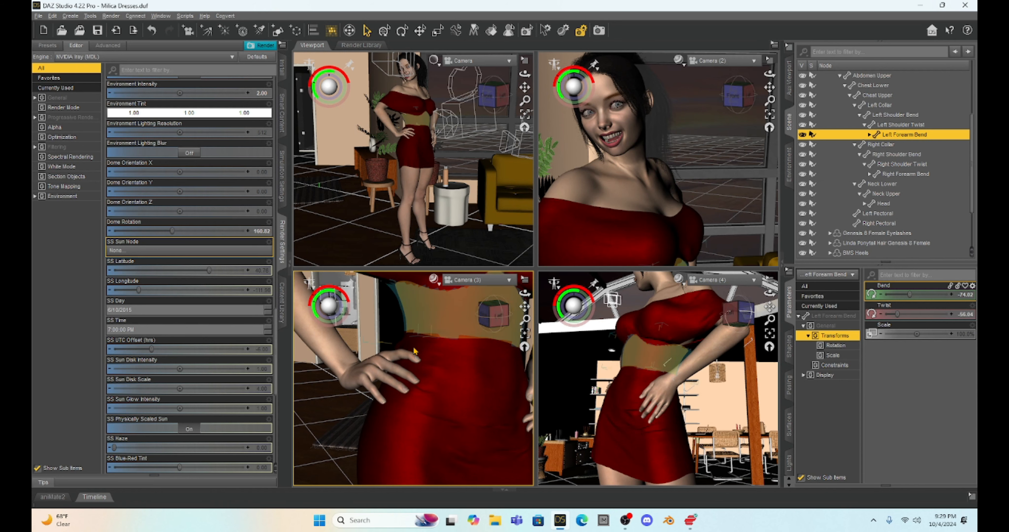
pyautogui.scroll(-4, 415, 351)
pyautogui.moveTo(525, 307); pyautogui.dragTo(524, 283)
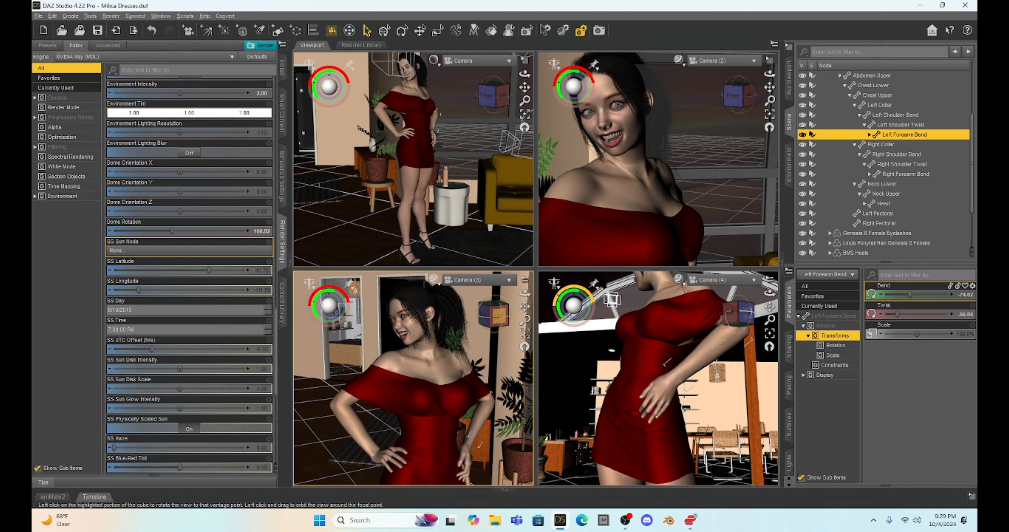
pyautogui.click(494, 319)
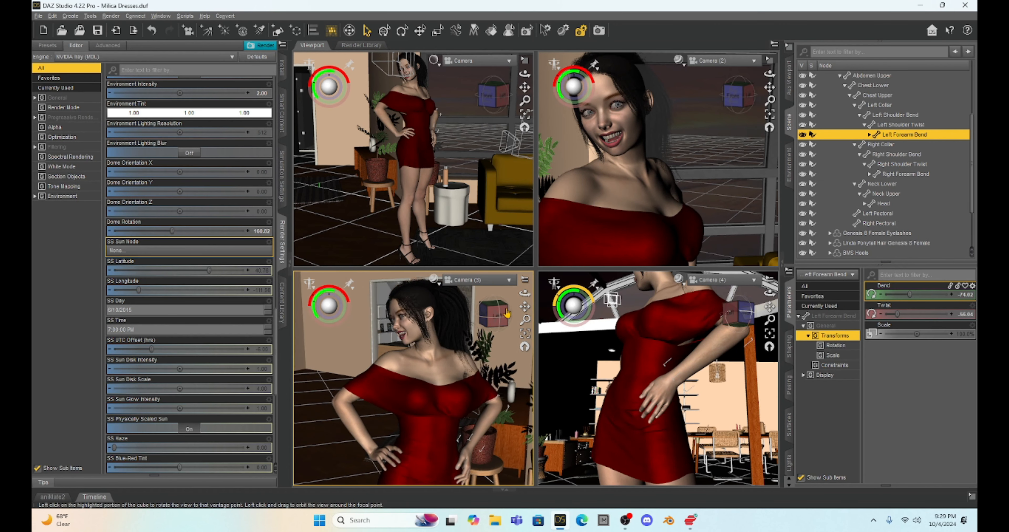
pyautogui.moveTo(525, 307); pyautogui.dragTo(516, 299)
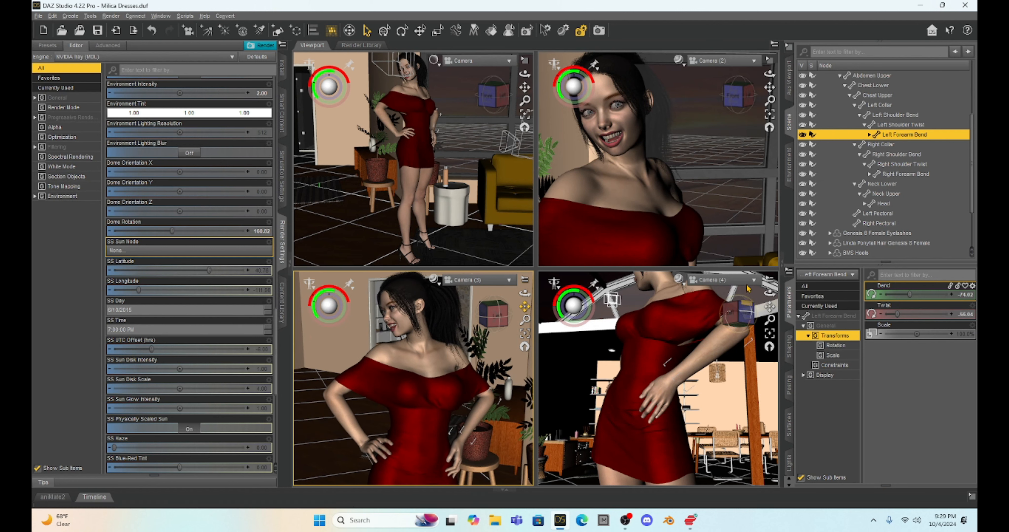
# Turn Camera (4) to the figure's front side and pan it to frame her head, torso and hand on hip.
pyautogui.click(746, 315)
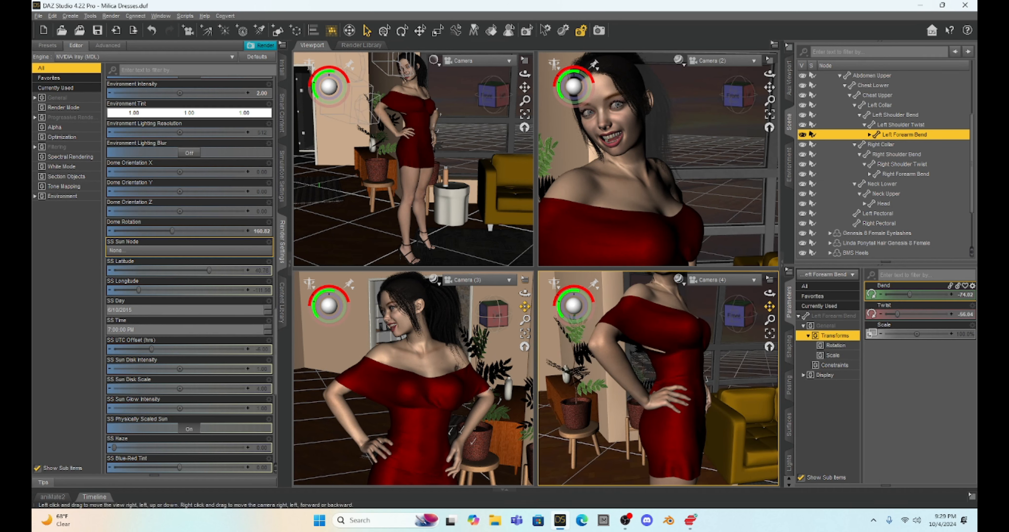
pyautogui.moveTo(769, 306); pyautogui.dragTo(783, 378)
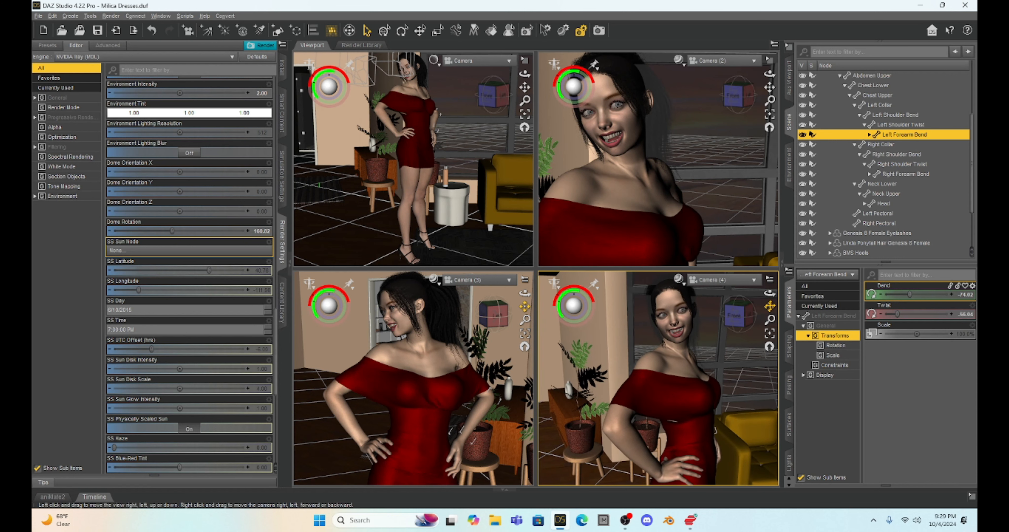
pyautogui.moveTo(769, 307); pyautogui.dragTo(758, 300)
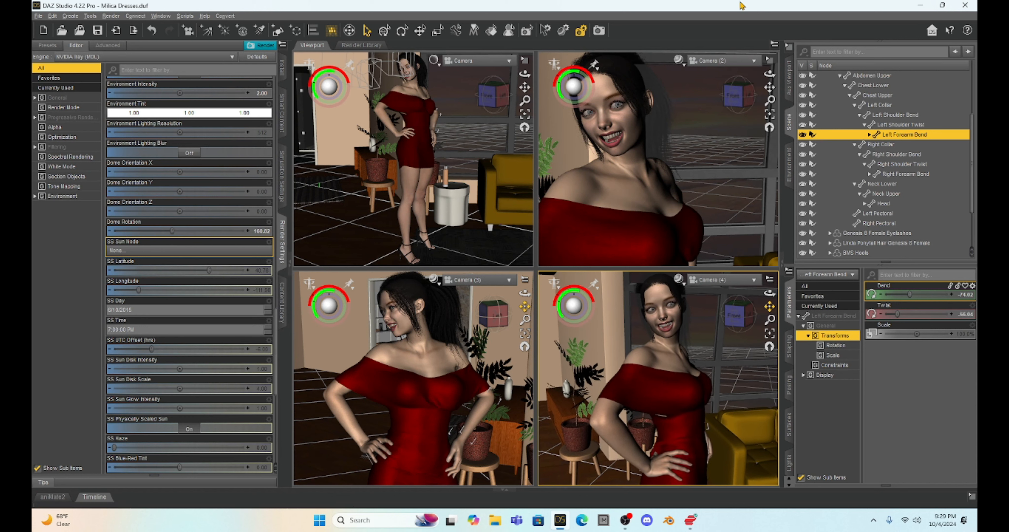
# Try the 3 Bottom, 1 Top and the 2 Left, 1 Right viewport layouts, and return to Four Views.
pyautogui.click(774, 46)
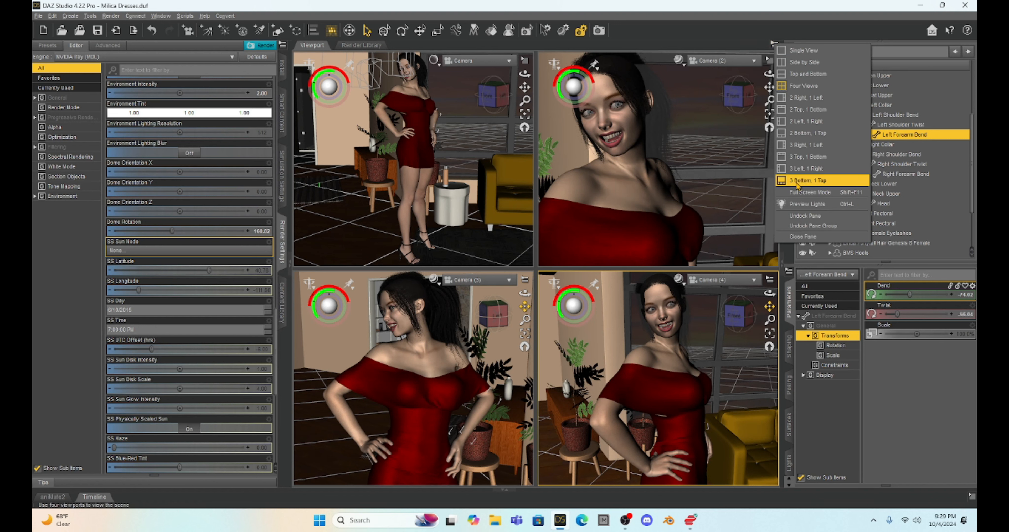
pyautogui.click(817, 181)
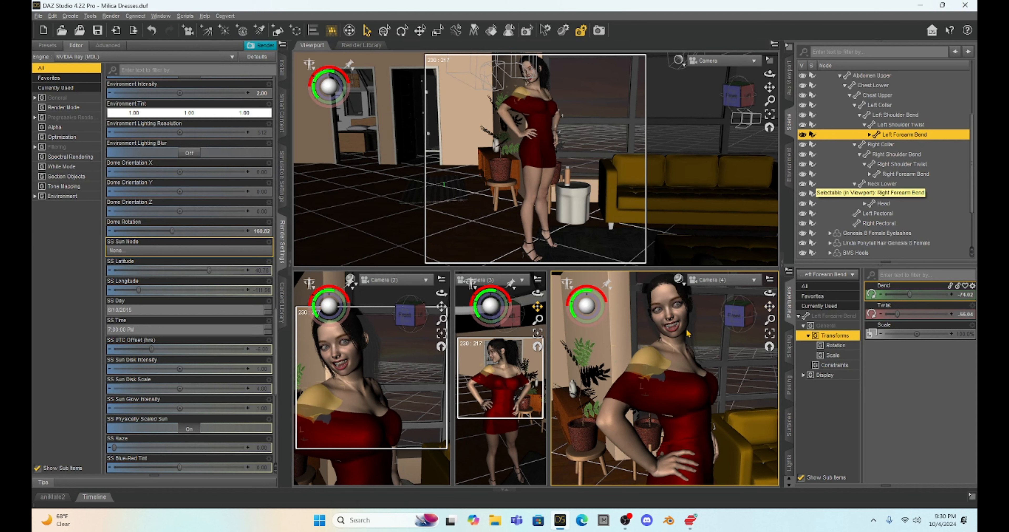
pyautogui.click(774, 45)
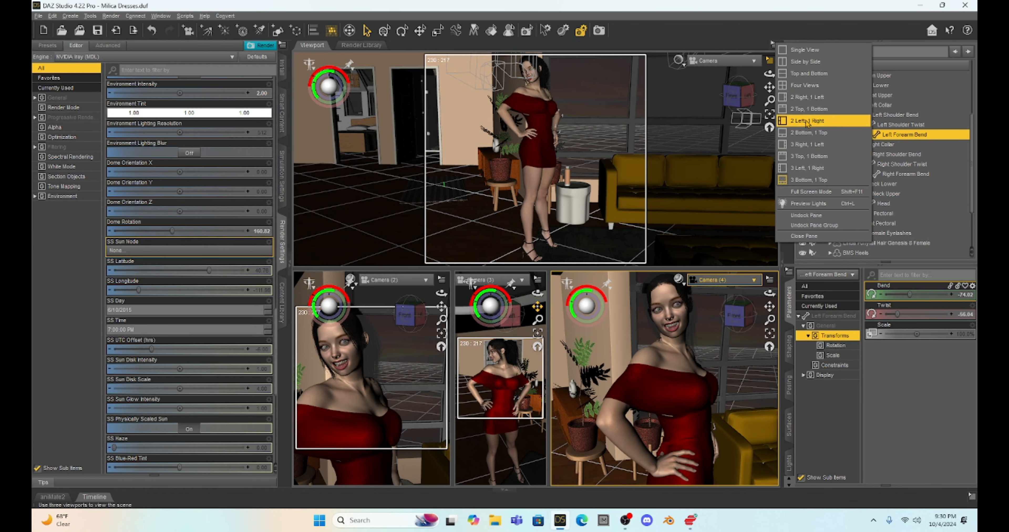
pyautogui.click(806, 121)
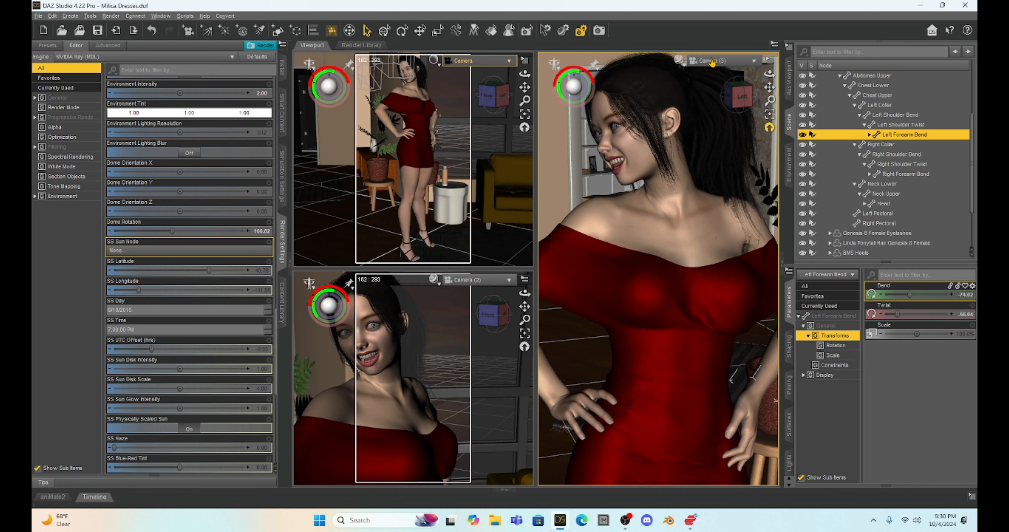
pyautogui.click(775, 46)
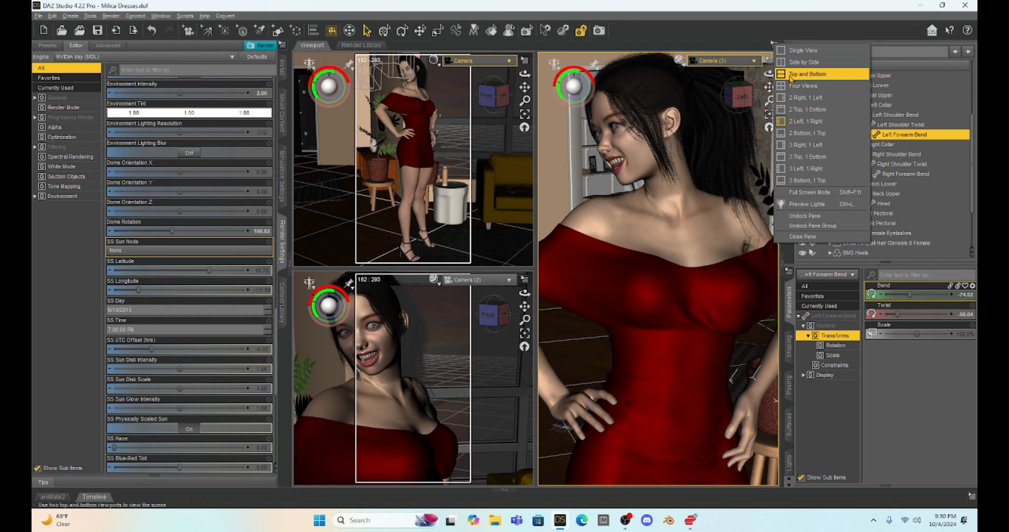
pyautogui.click(792, 89)
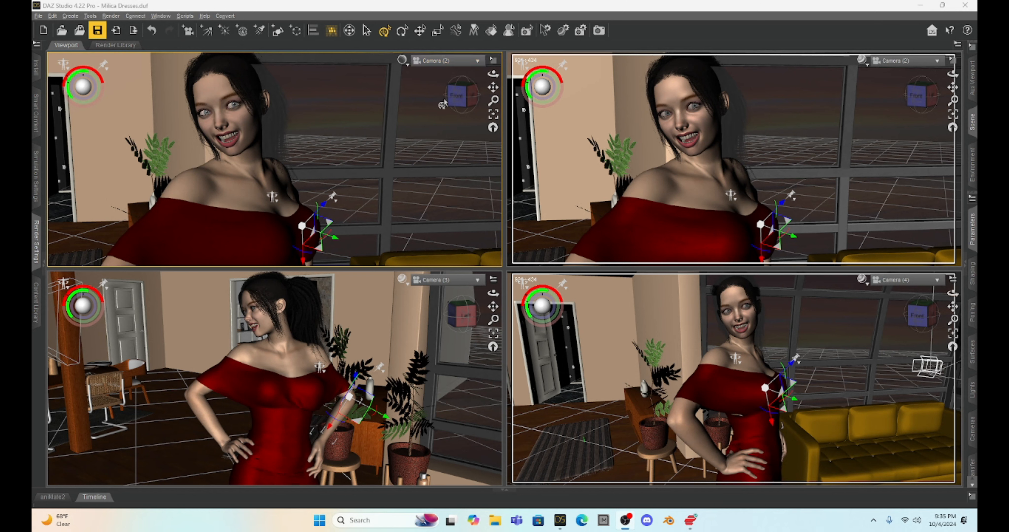
# Show Camera in the first pane instead of Camera (2) and render that full-body view.
pyautogui.click(444, 63)
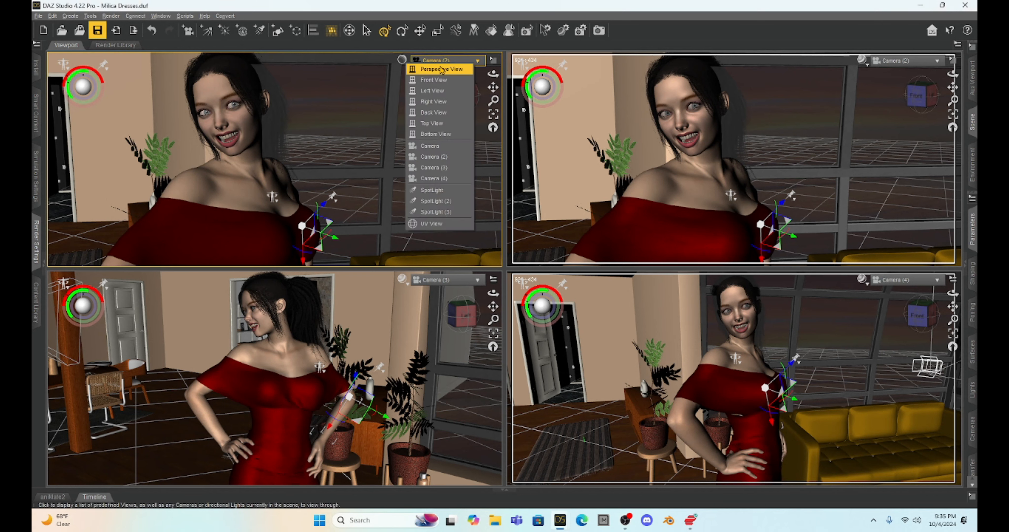
pyautogui.click(431, 148)
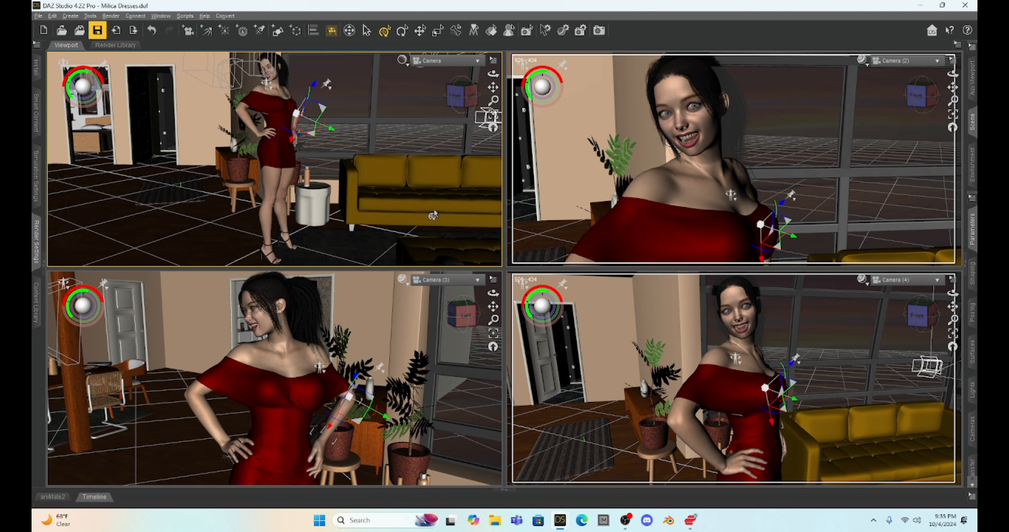
pyautogui.click(111, 16)
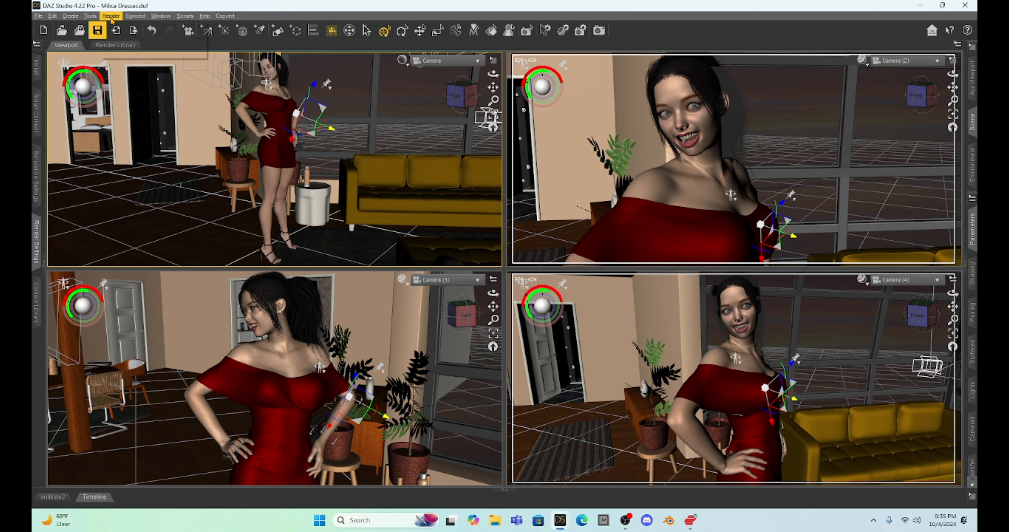
pyautogui.click(121, 30)
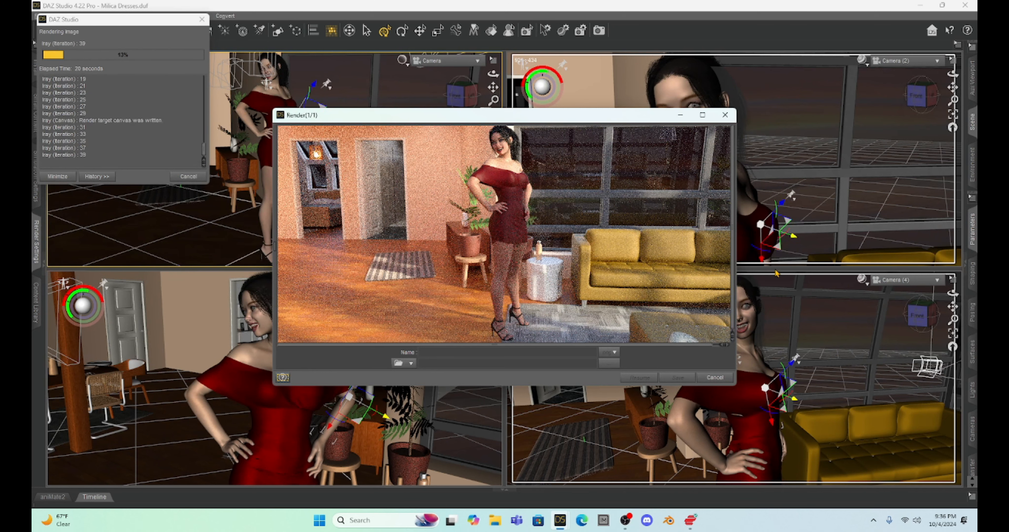
# Cancel the running full-body render and close its render window without saving.
pyautogui.click(714, 378)
pyautogui.click(482, 261)
pyautogui.click(723, 116)
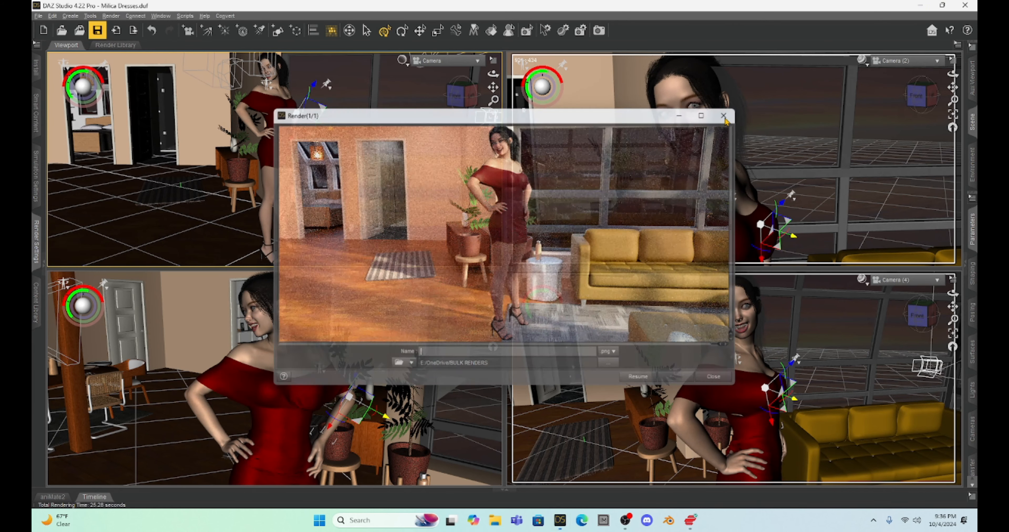
# Switch the viewport layout to Single View and activate the Node Selection tool.
pyautogui.click(957, 45)
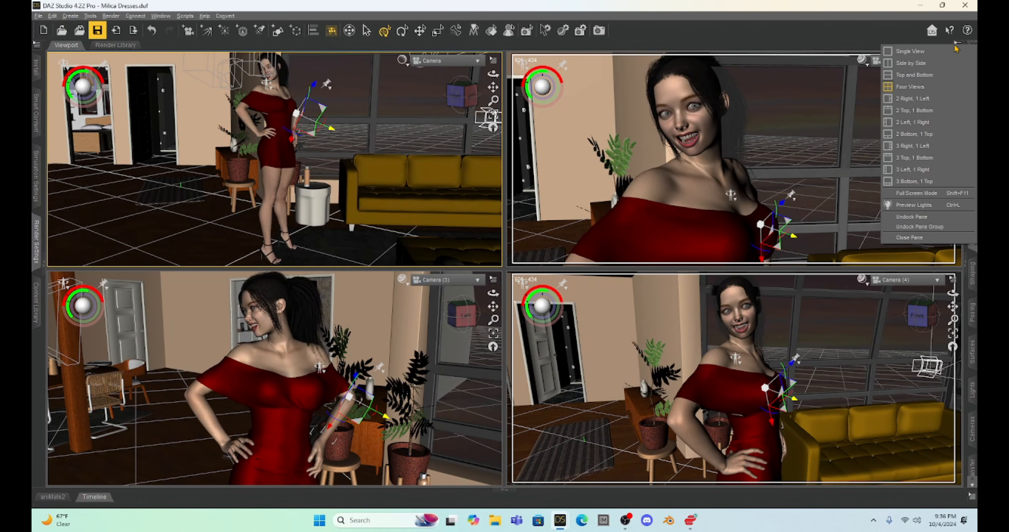
pyautogui.click(911, 52)
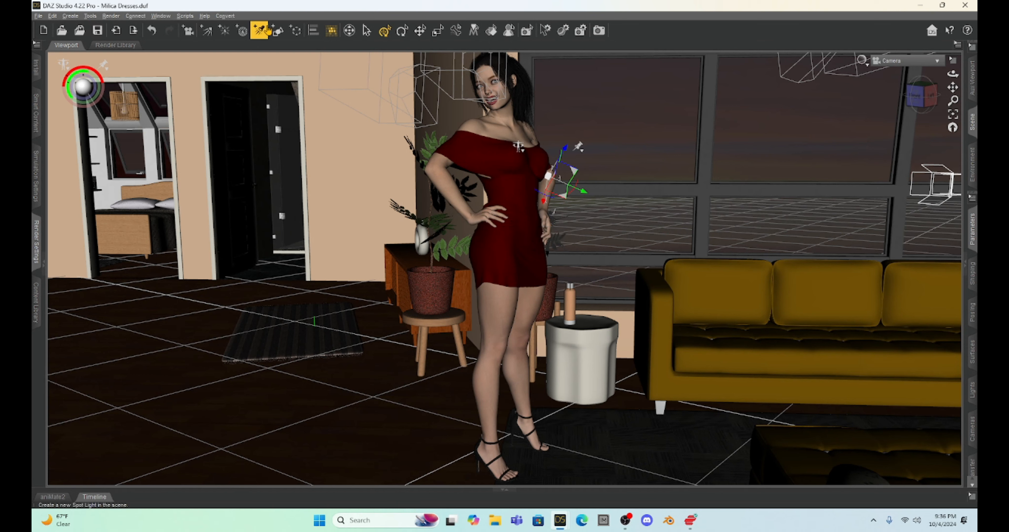
pyautogui.click(366, 30)
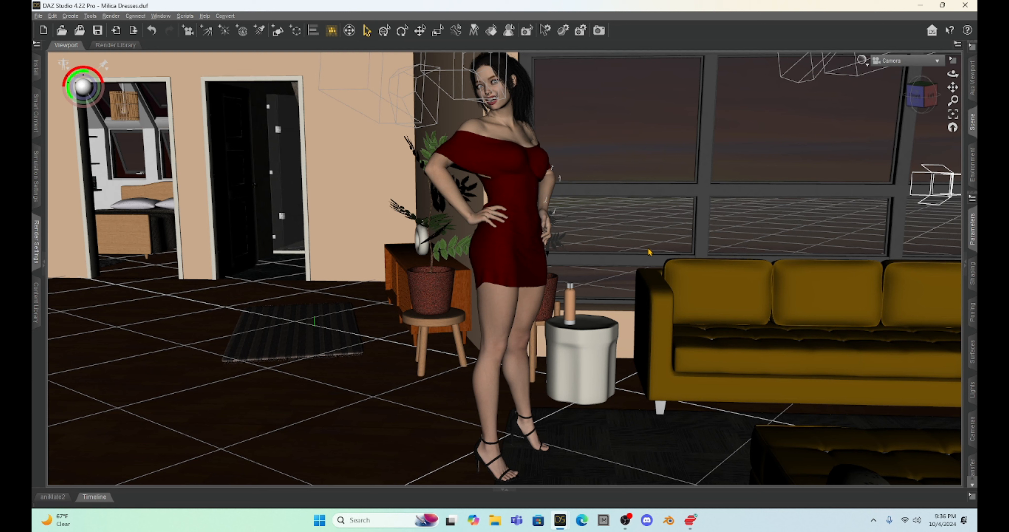
# Change the viewport layout to 3 Right, 1 Left.
pyautogui.click(958, 43)
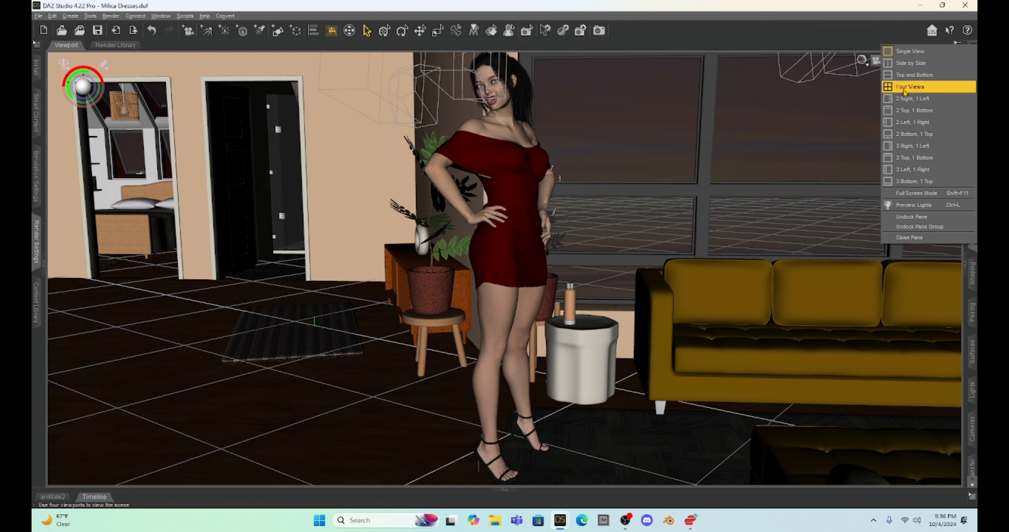
pyautogui.click(910, 147)
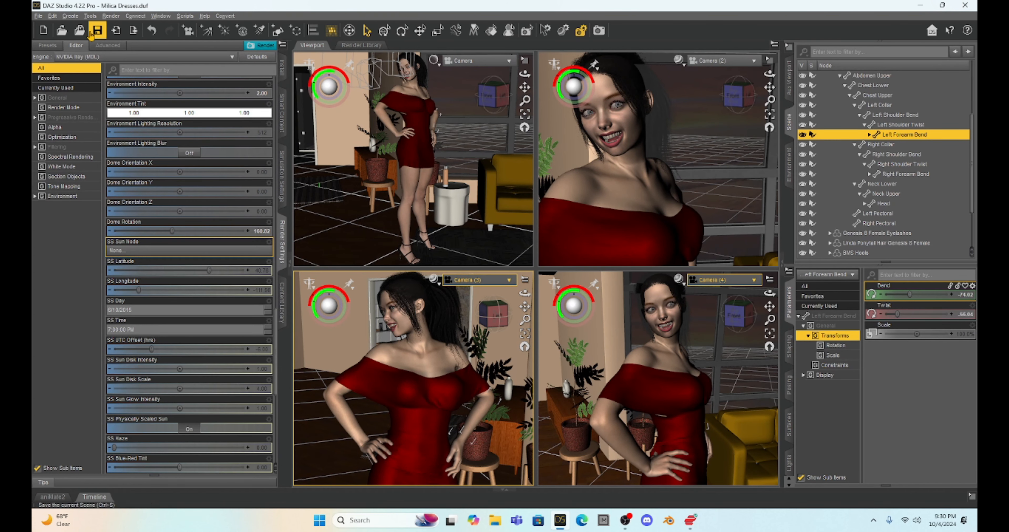
# Show only Camera in Single View and collapse the Render Settings and the Scene and Parameters panes to enlarge the viewport.
pyautogui.click(775, 47)
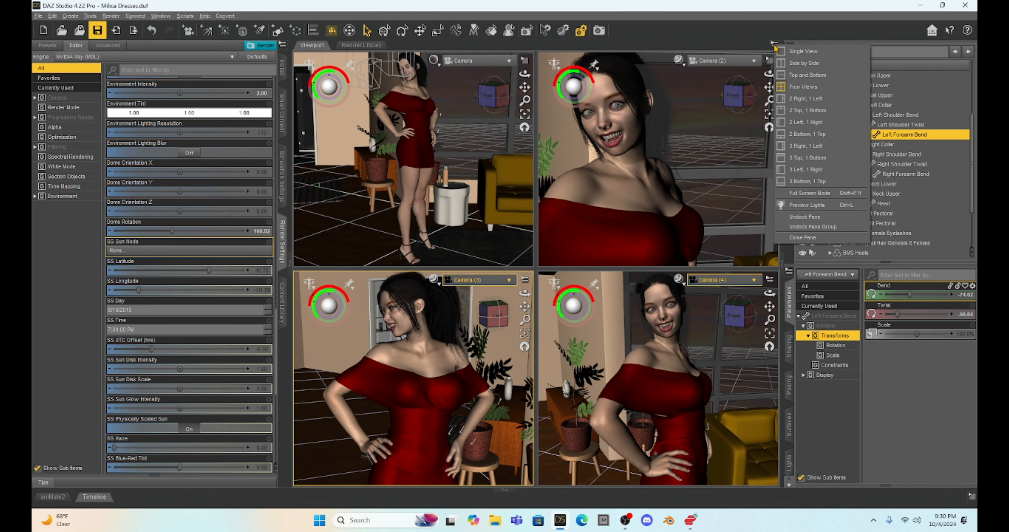
pyautogui.click(790, 55)
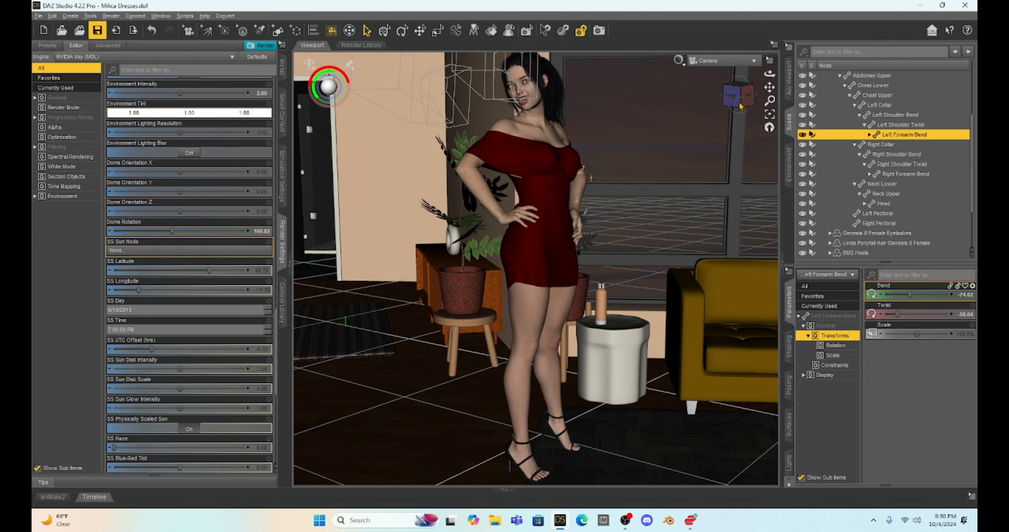
pyautogui.click(290, 269)
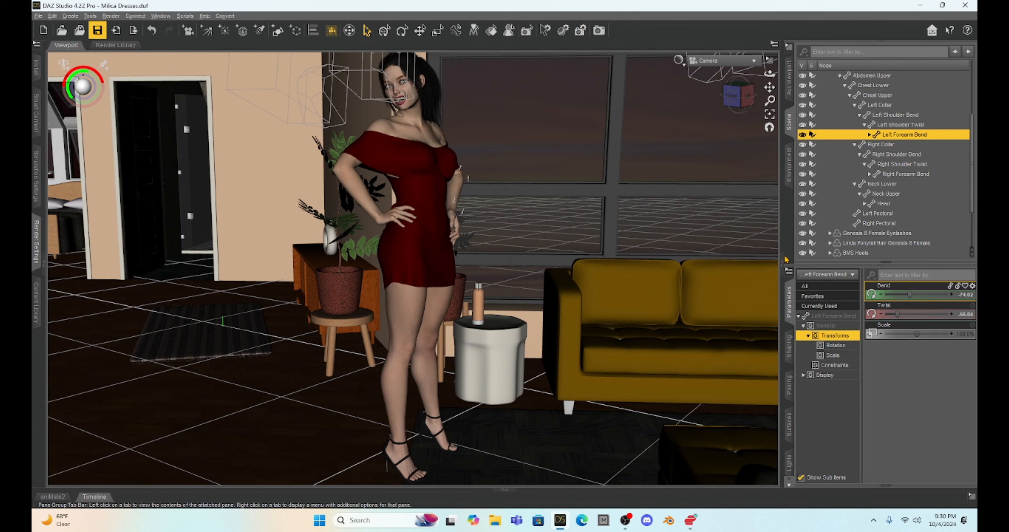
pyautogui.click(782, 261)
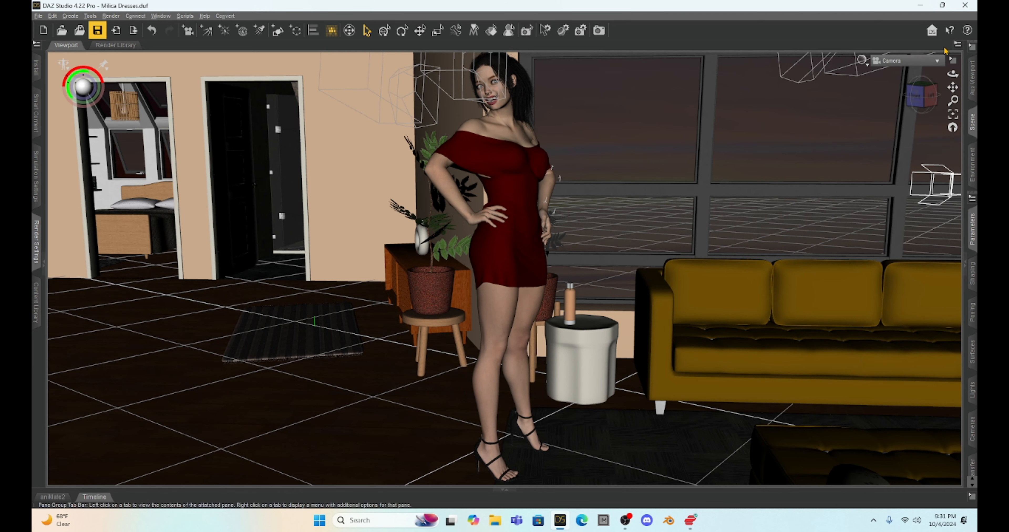
# Change the enlarged viewport's layout to Four Views to show all four cameras together.
pyautogui.click(957, 44)
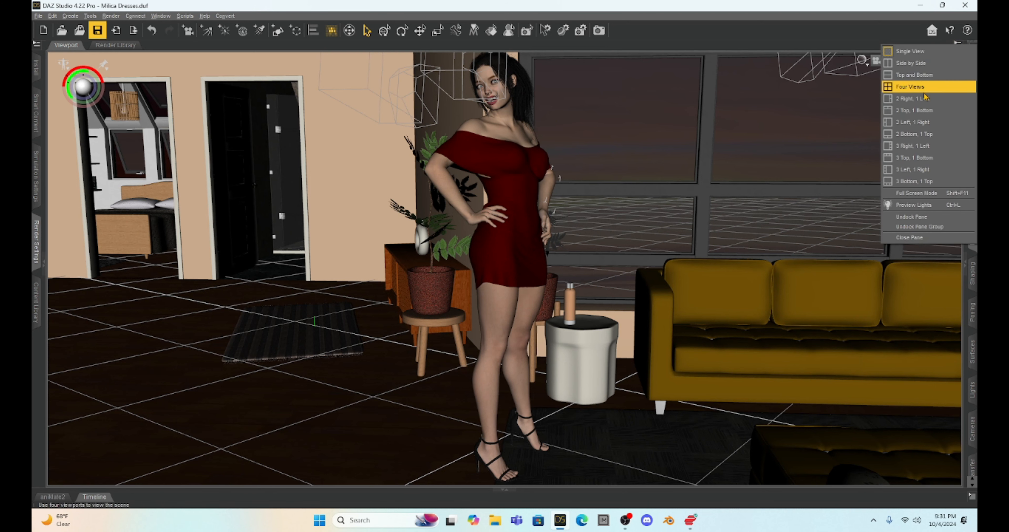
pyautogui.click(915, 88)
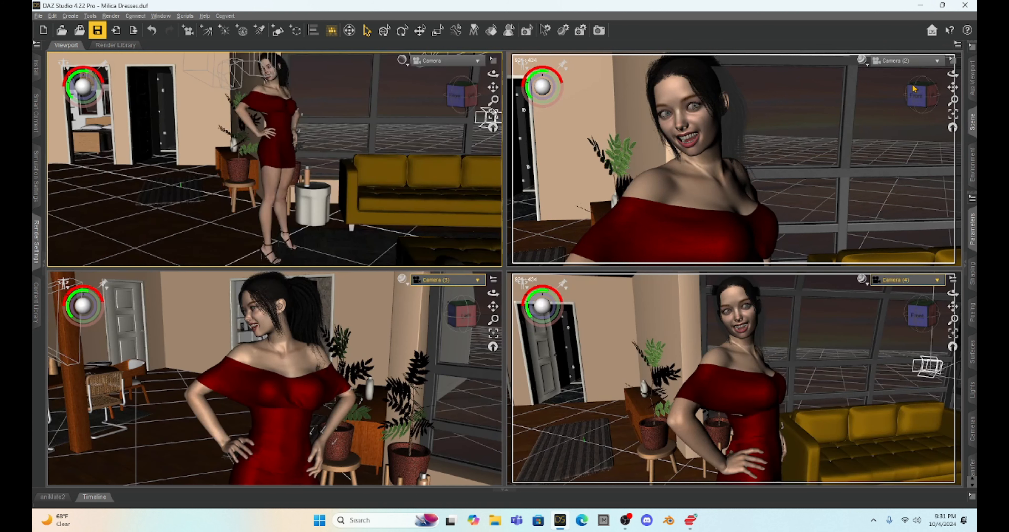
pyautogui.click(285, 125)
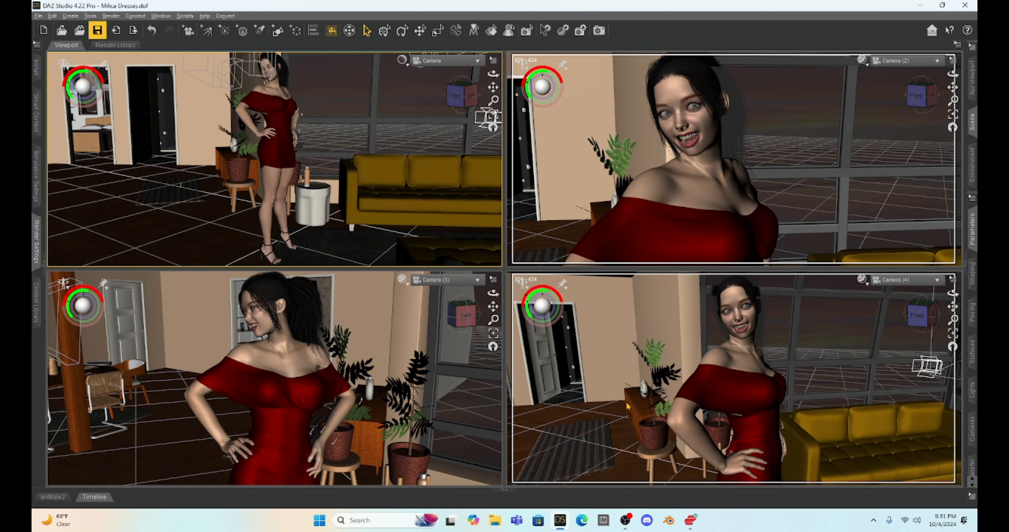